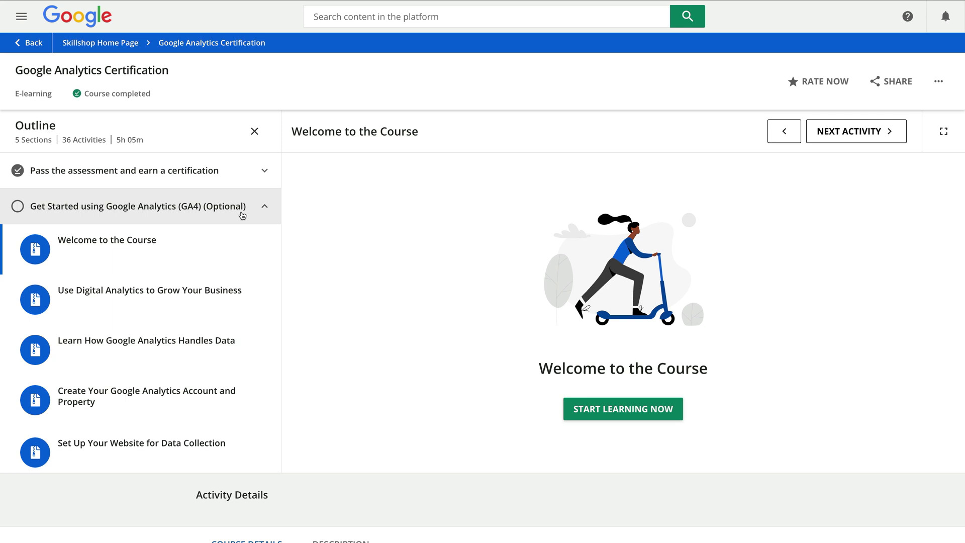
pyautogui.scroll(-2, 225, 265)
pyautogui.scroll(-1, 226, 266)
pyautogui.scroll(-1, 225, 266)
pyautogui.scroll(-1, 225, 265)
pyautogui.scroll(-1, 224, 265)
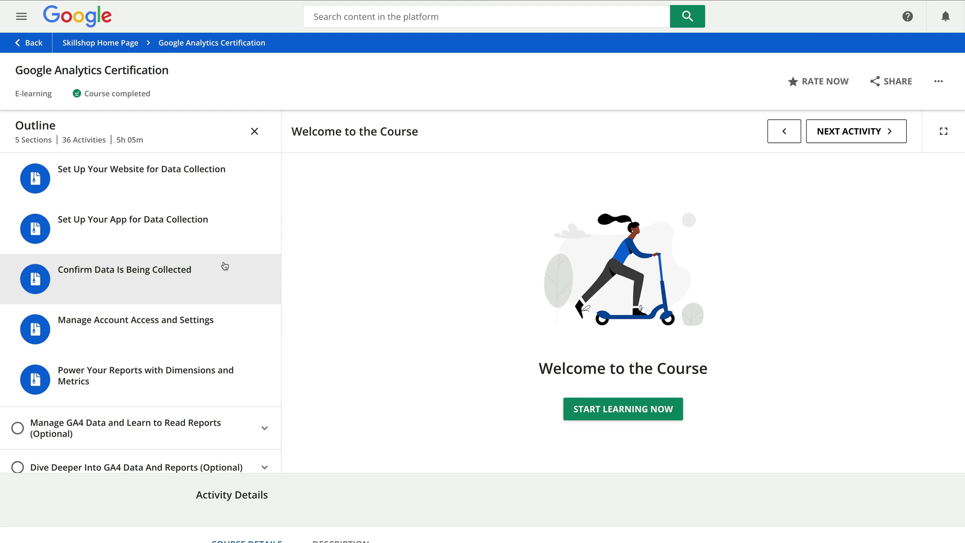
pyautogui.scroll(-1, 225, 266)
# - Expand the Manage GA4 Data, Dive Deeper Into GA4 Data, and Use GA4 with Other Tools sections
pyautogui.click(198, 373)
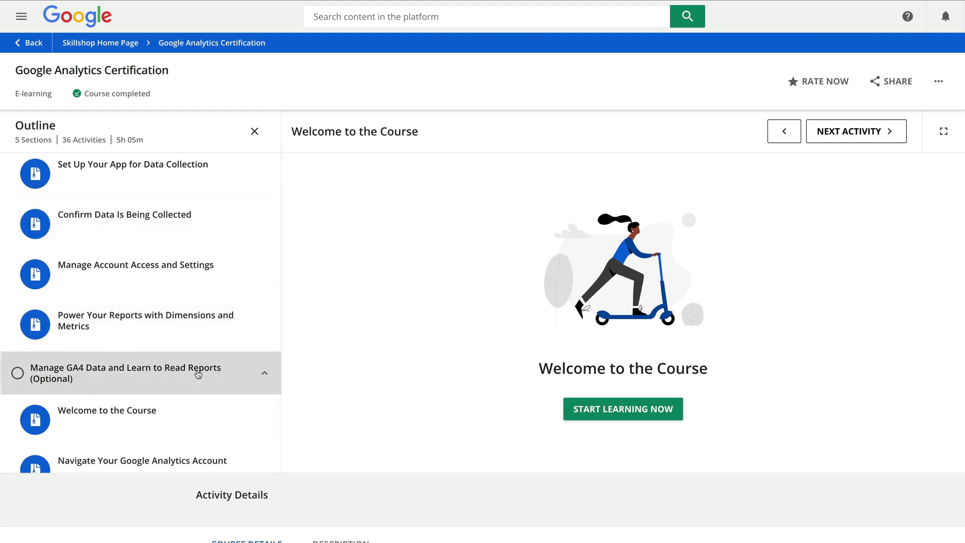
pyautogui.scroll(-2, 198, 373)
pyautogui.scroll(-2, 197, 373)
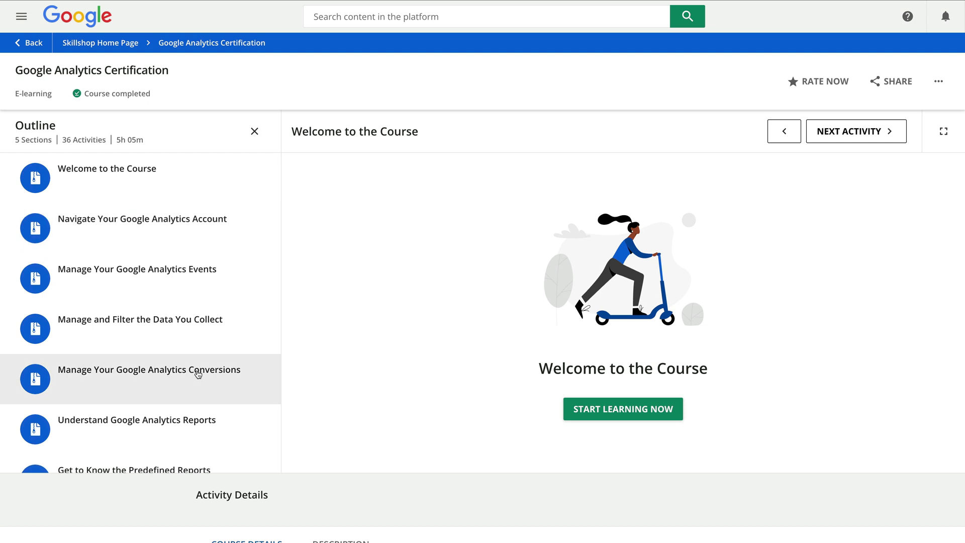
pyautogui.scroll(-2, 198, 374)
pyautogui.scroll(-1, 198, 373)
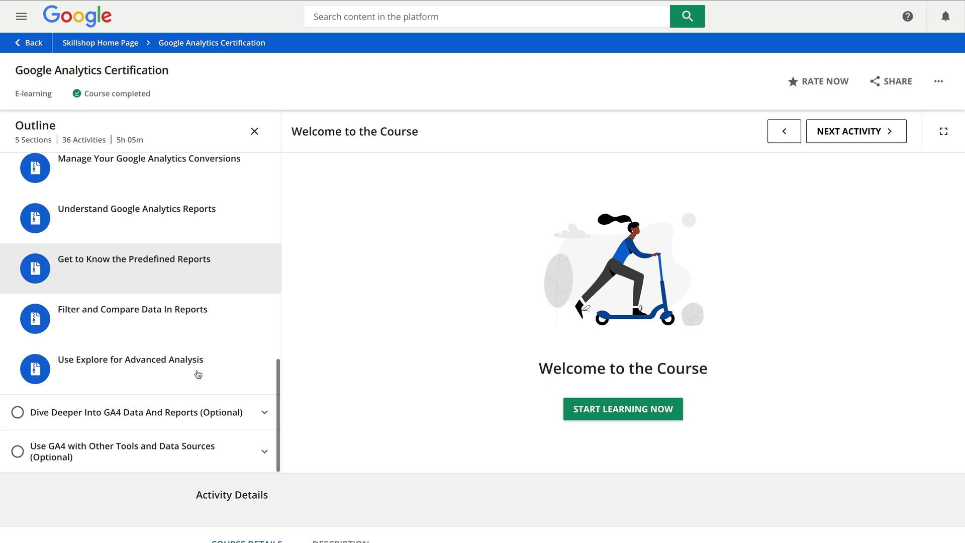
pyautogui.click(200, 413)
pyautogui.scroll(-2, 200, 421)
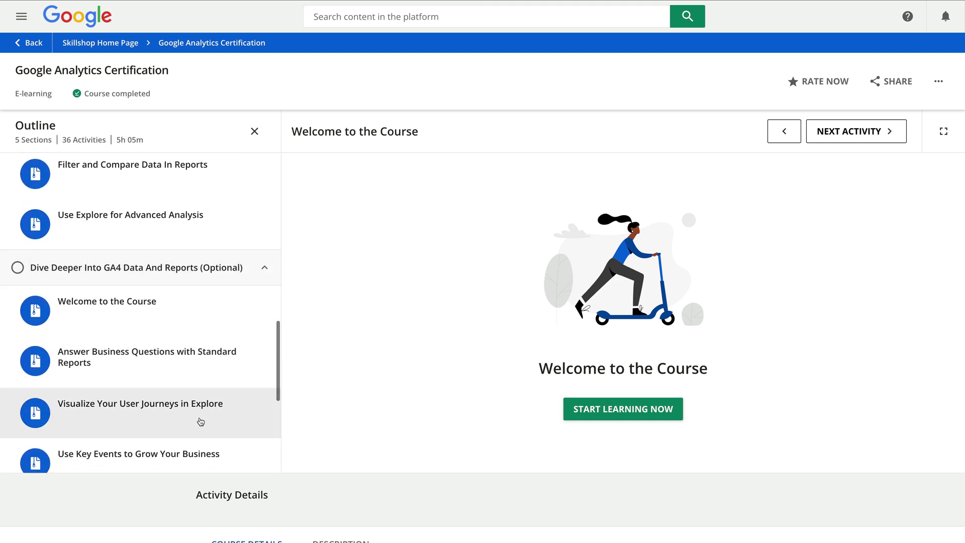
pyautogui.scroll(-1, 200, 421)
pyautogui.scroll(-1, 200, 422)
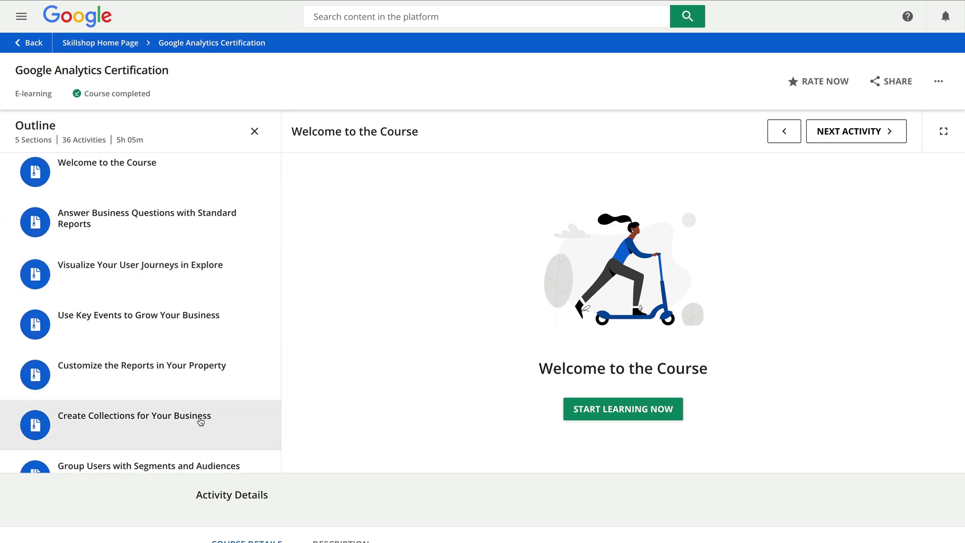
pyautogui.scroll(-1, 200, 422)
pyautogui.scroll(-1, 200, 420)
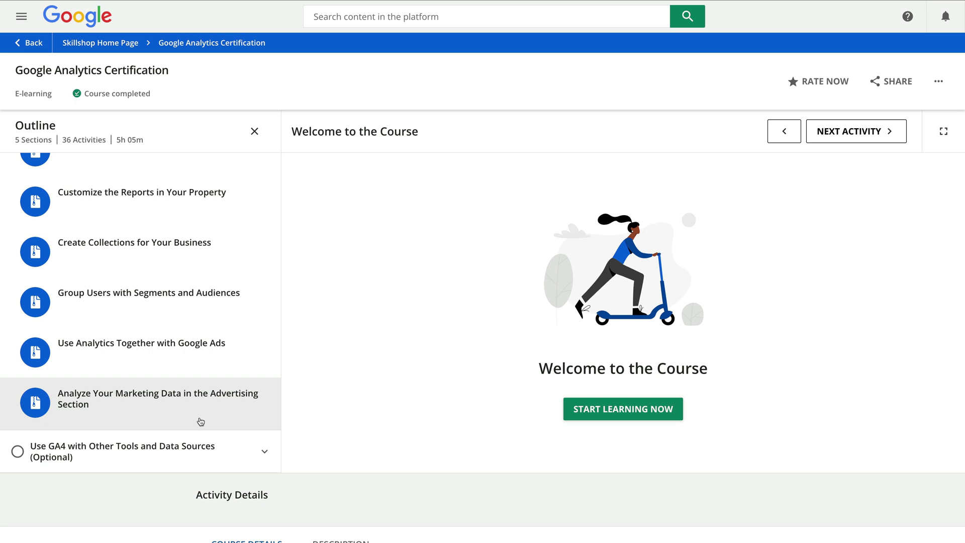
pyautogui.click(194, 448)
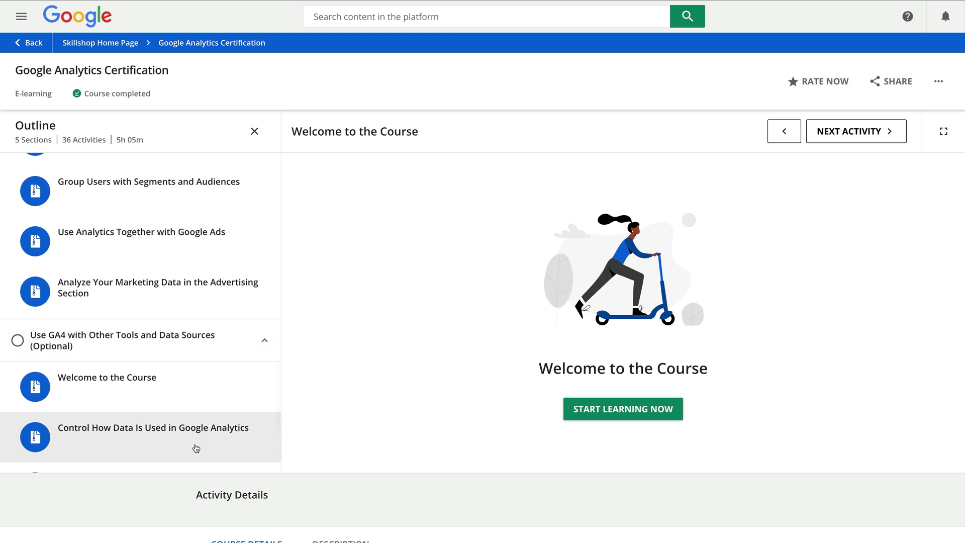
pyautogui.scroll(-2, 194, 448)
pyautogui.scroll(-1, 195, 447)
pyautogui.scroll(-1, 194, 449)
pyautogui.scroll(-1, 195, 448)
pyautogui.scroll(-1, 195, 448)
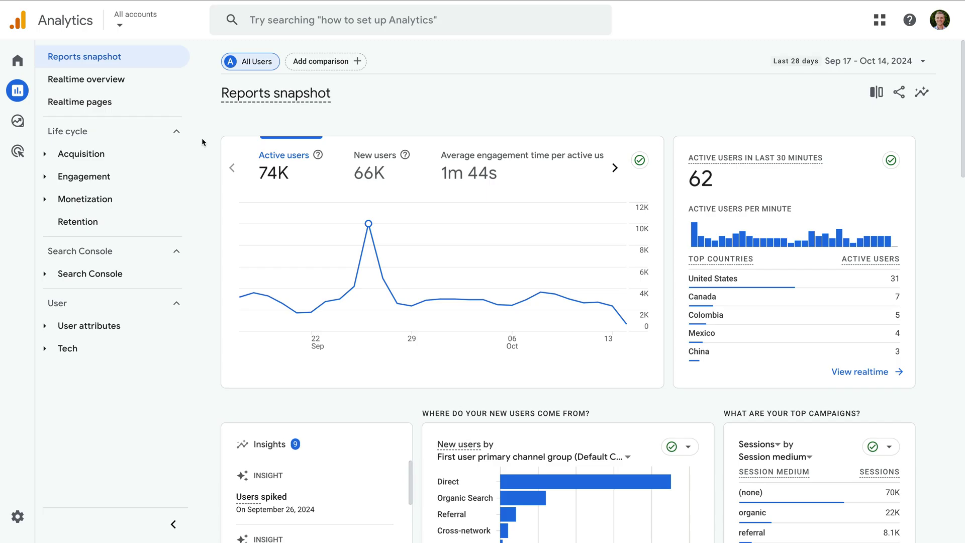
# - View Engagement > Pages and screens, then the Conversion Funnel's Begin Checkout trend
pyautogui.click(139, 179)
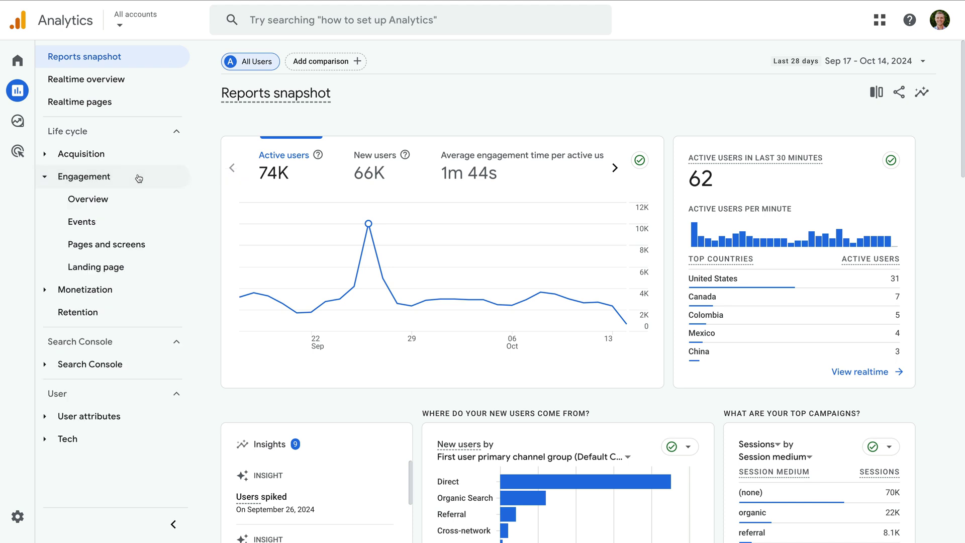
pyautogui.click(162, 246)
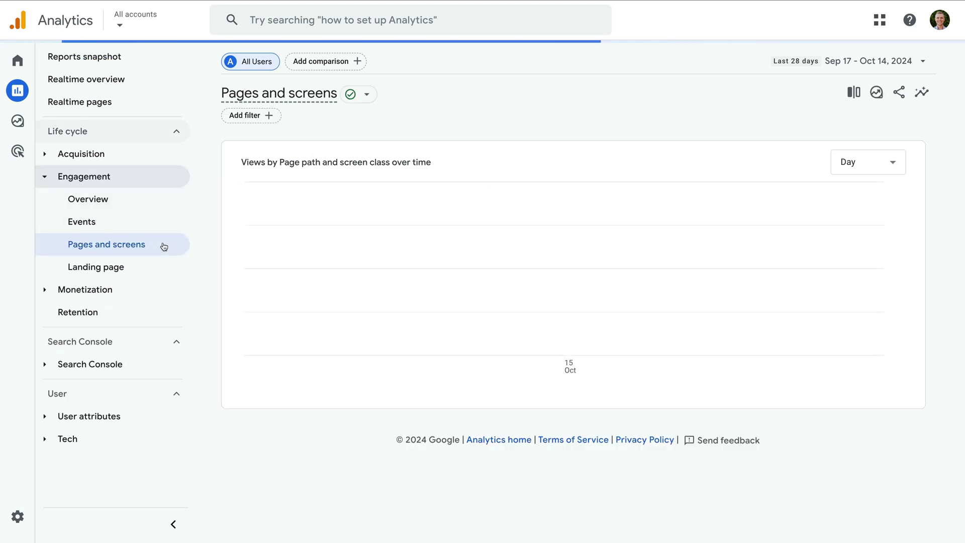
pyautogui.scroll(-3, 282, 284)
pyautogui.scroll(-3, 282, 284)
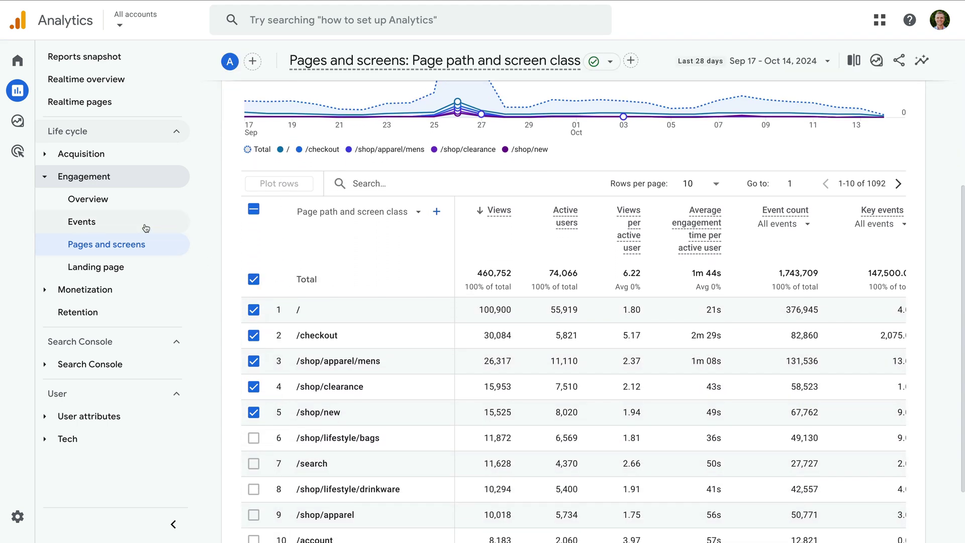
pyautogui.click(16, 125)
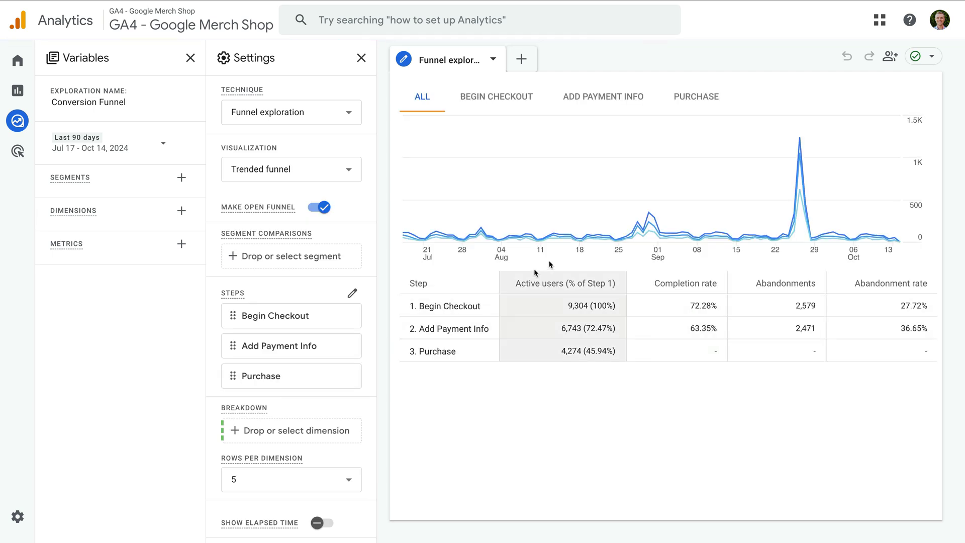
pyautogui.click(519, 110)
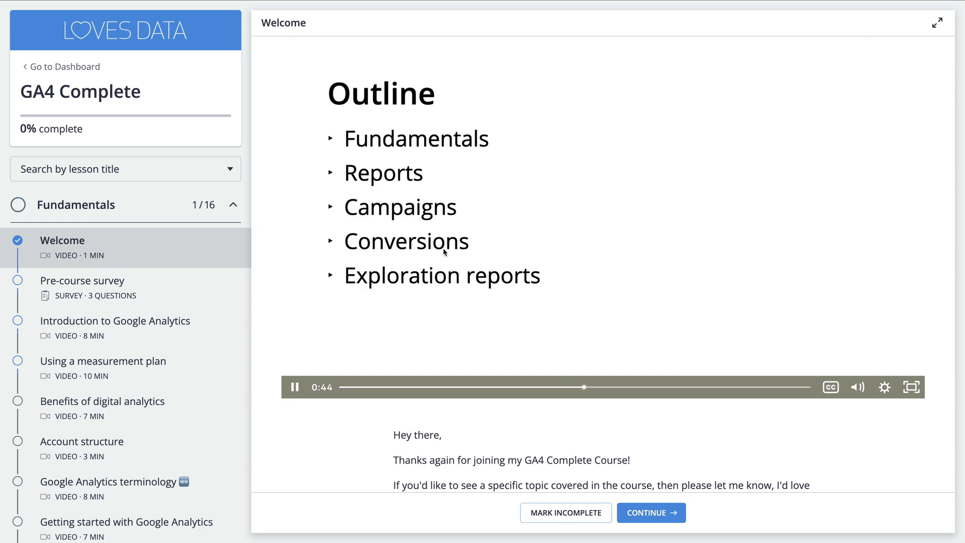
pyautogui.scroll(-2, 216, 329)
pyautogui.scroll(-2, 215, 330)
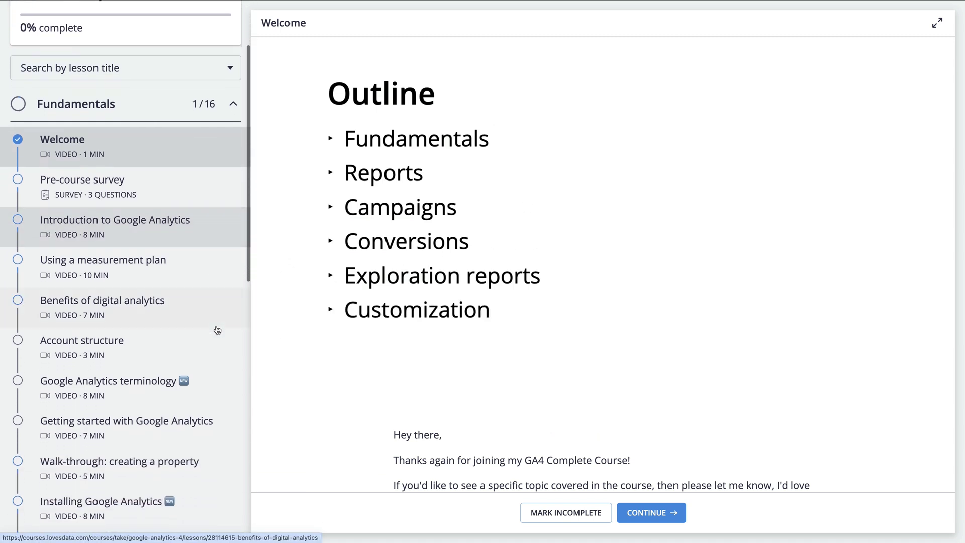
pyautogui.scroll(-3, 216, 330)
pyautogui.scroll(-1, 217, 330)
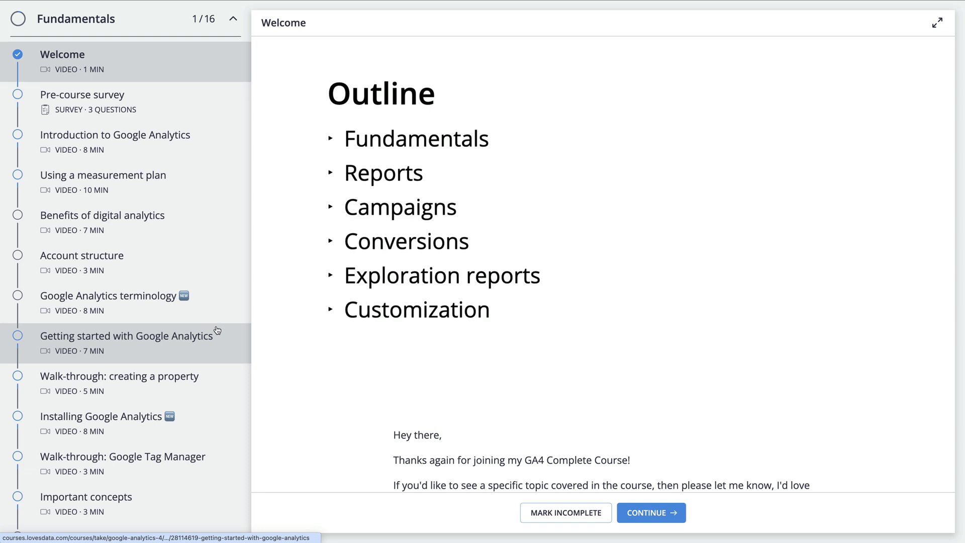
pyautogui.scroll(2, 216, 331)
pyautogui.scroll(3, 217, 331)
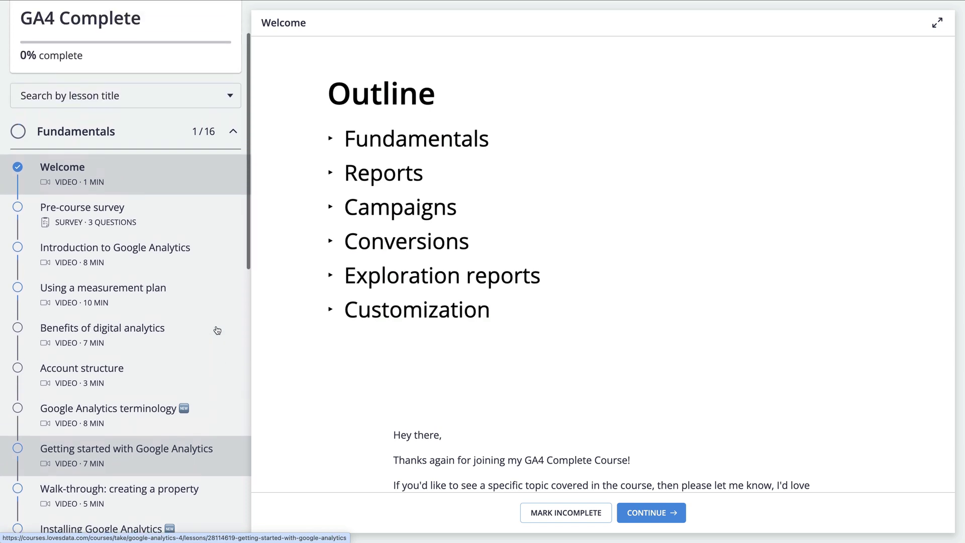
pyautogui.scroll(2, 217, 330)
pyautogui.scroll(1, 216, 331)
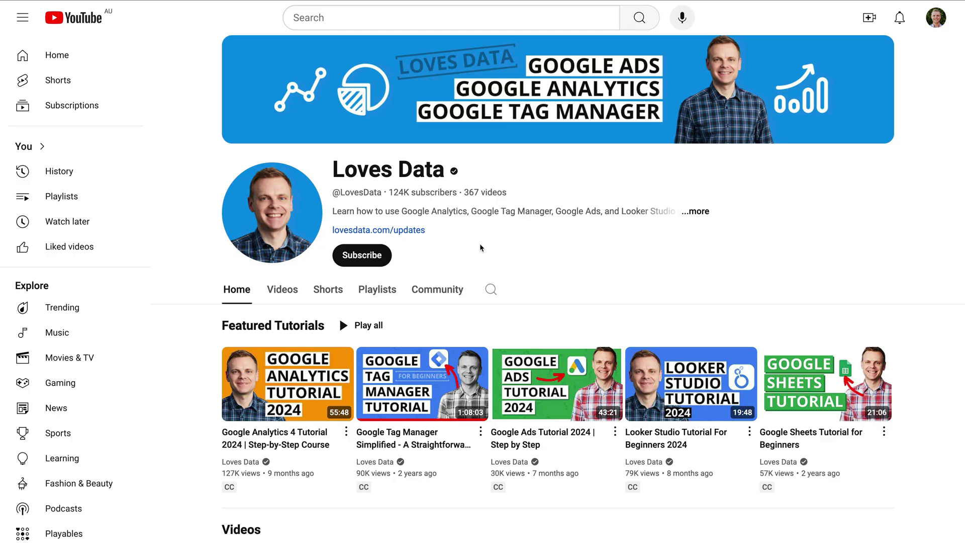
pyautogui.scroll(-3, 480, 244)
pyautogui.scroll(-1, 481, 247)
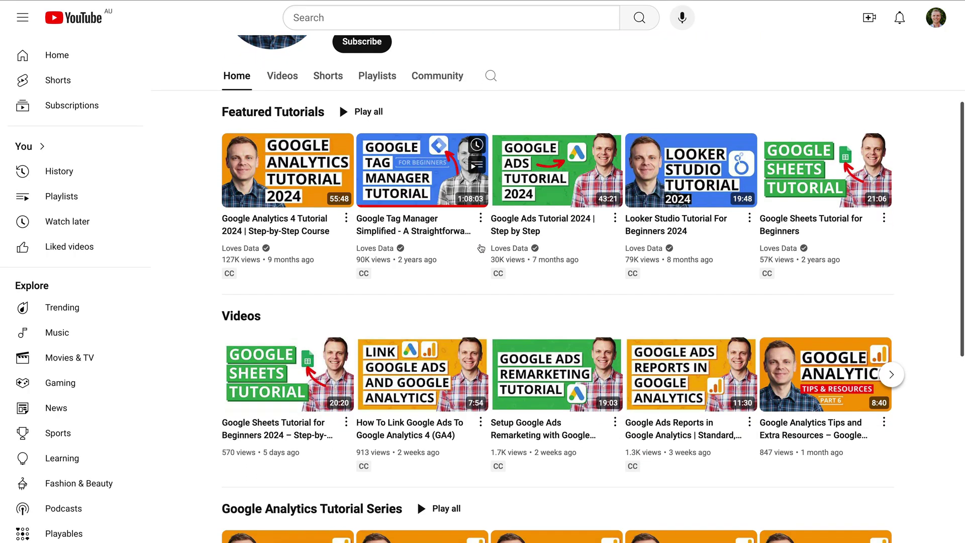
pyautogui.scroll(-3, 480, 247)
pyautogui.scroll(-1, 480, 247)
pyautogui.scroll(-3, 480, 247)
pyautogui.scroll(-1, 480, 247)
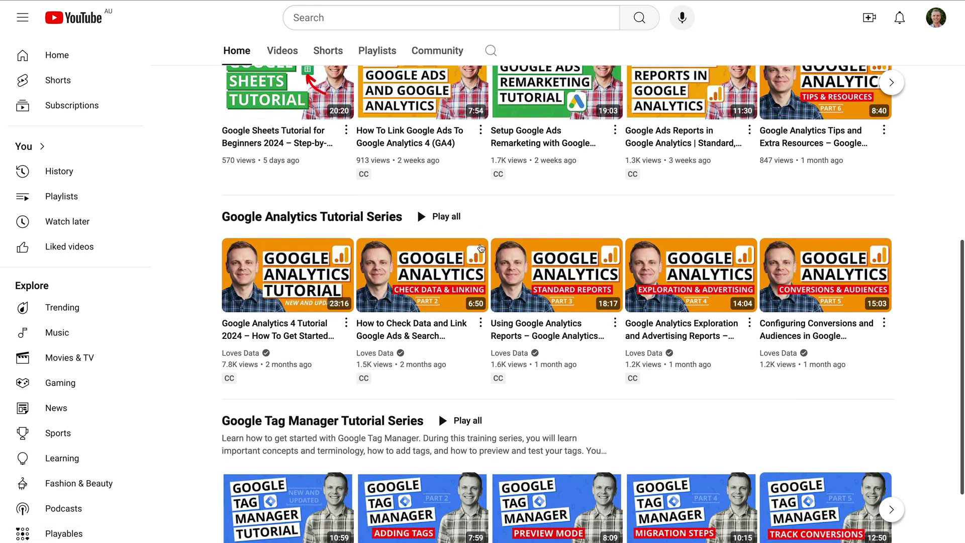
pyautogui.scroll(-1, 480, 247)
pyautogui.scroll(-1, 480, 247)
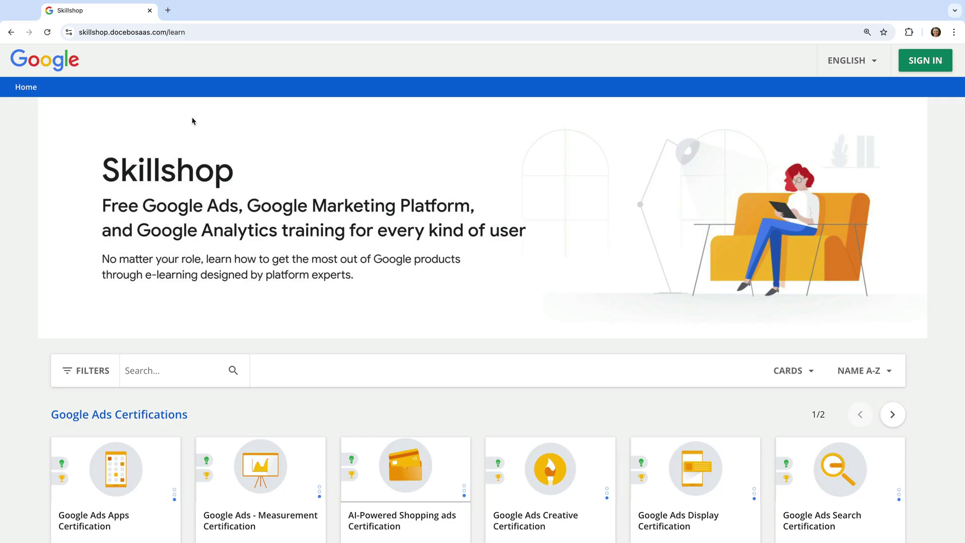
# - Go to the Google Analytics Certification course page from the Skillshop catalogue
pyautogui.click(96, 34)
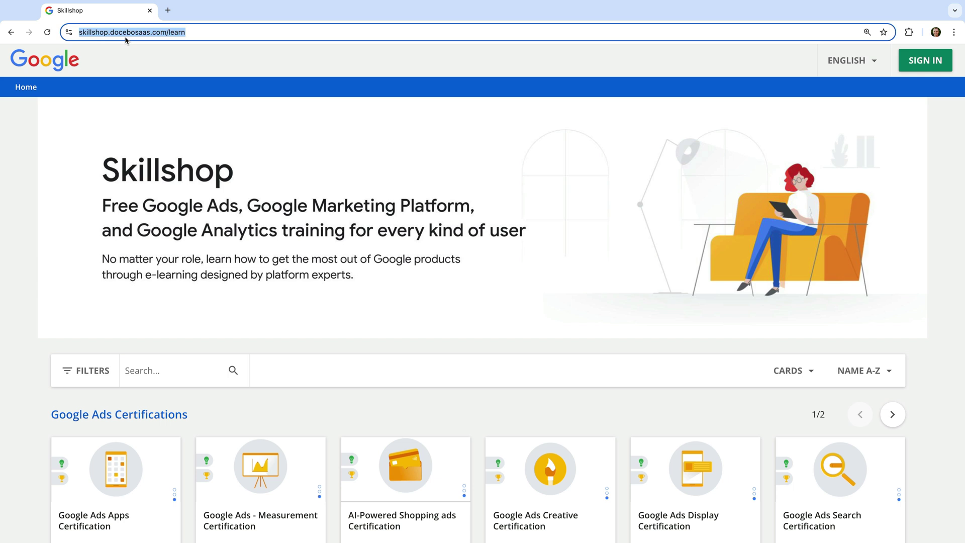
pyautogui.scroll(-3, 165, 229)
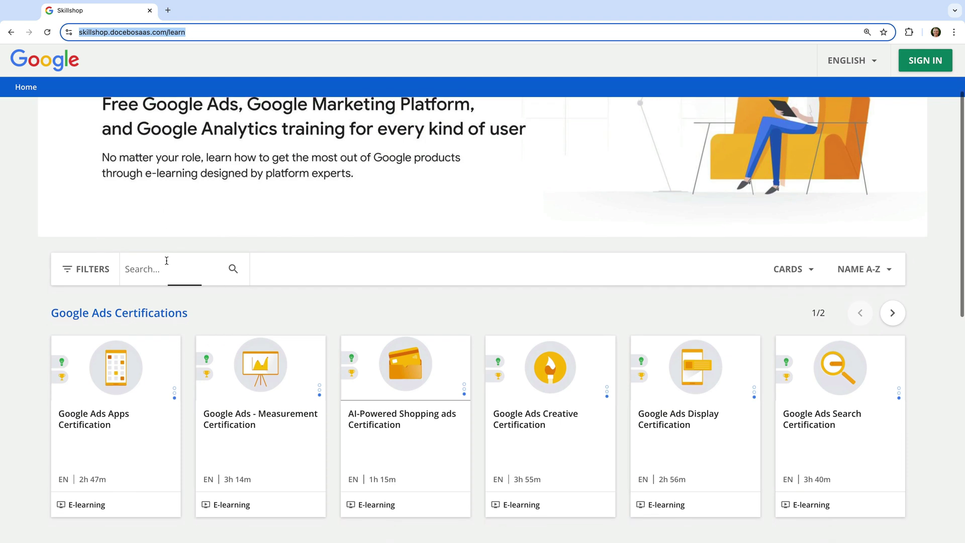
pyautogui.click(166, 263)
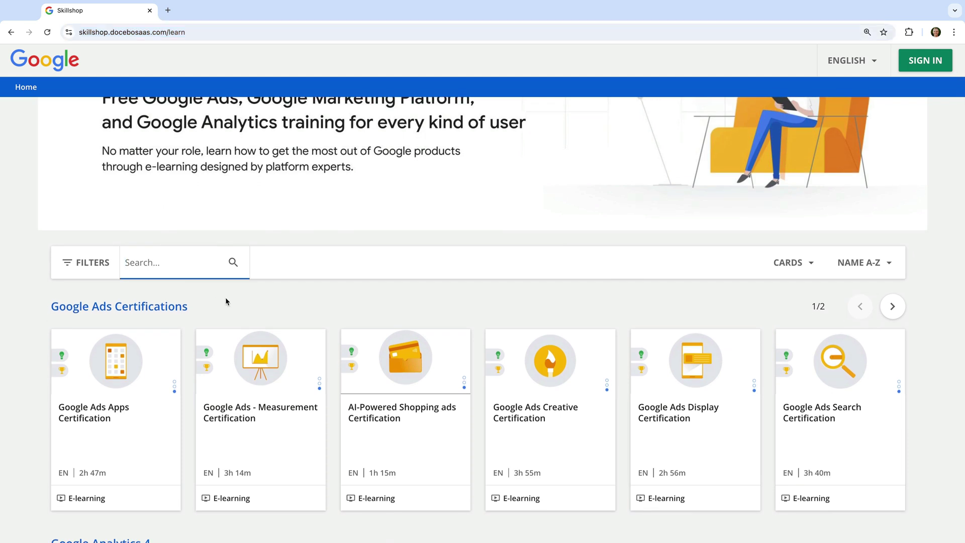
pyautogui.scroll(-3, 226, 299)
pyautogui.scroll(-4, 226, 300)
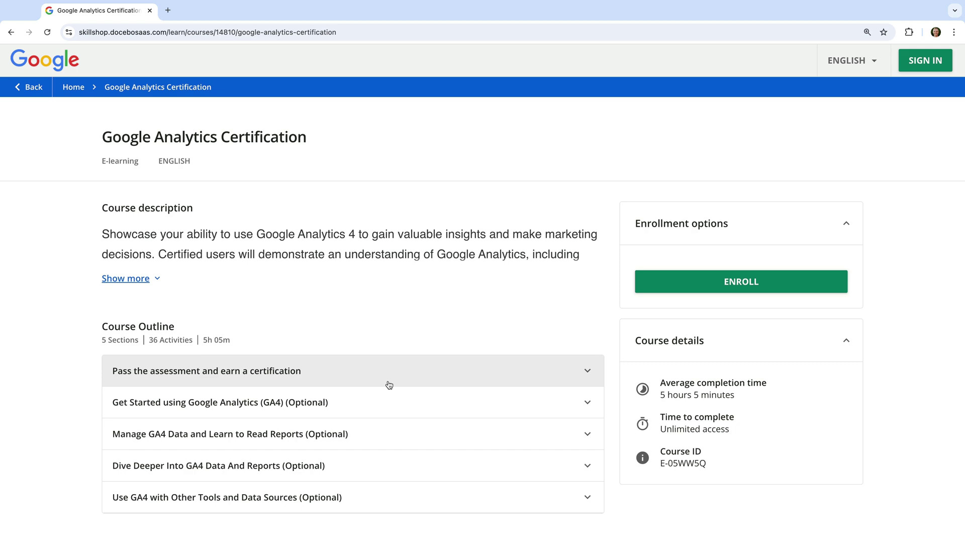
# - Enroll via Google sign-in and open the Google Analytics Certification test lesson
pyautogui.click(667, 285)
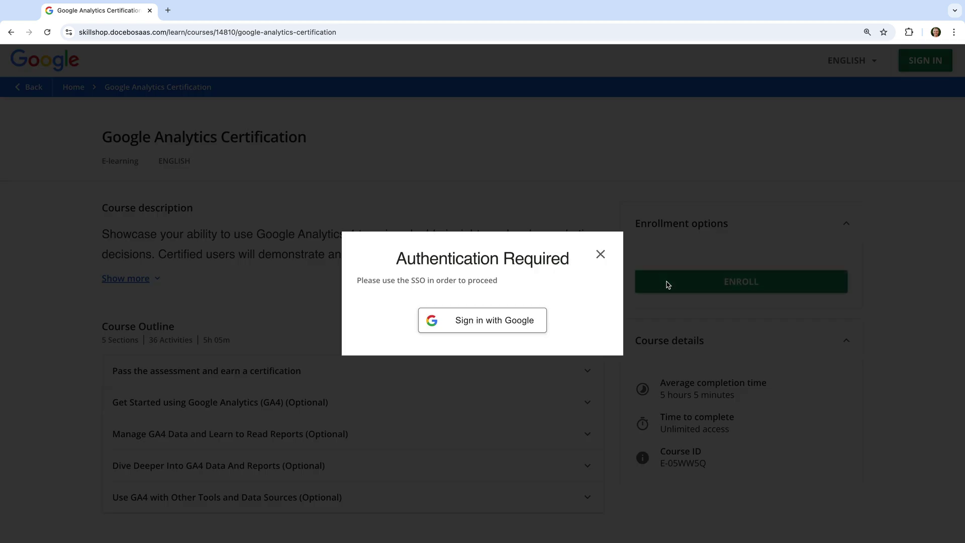
pyautogui.click(503, 323)
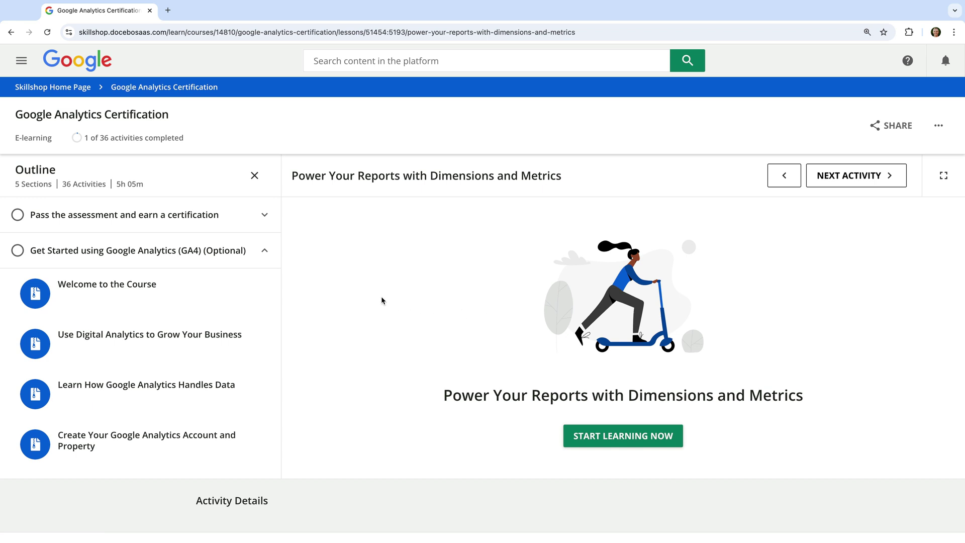
pyautogui.click(260, 219)
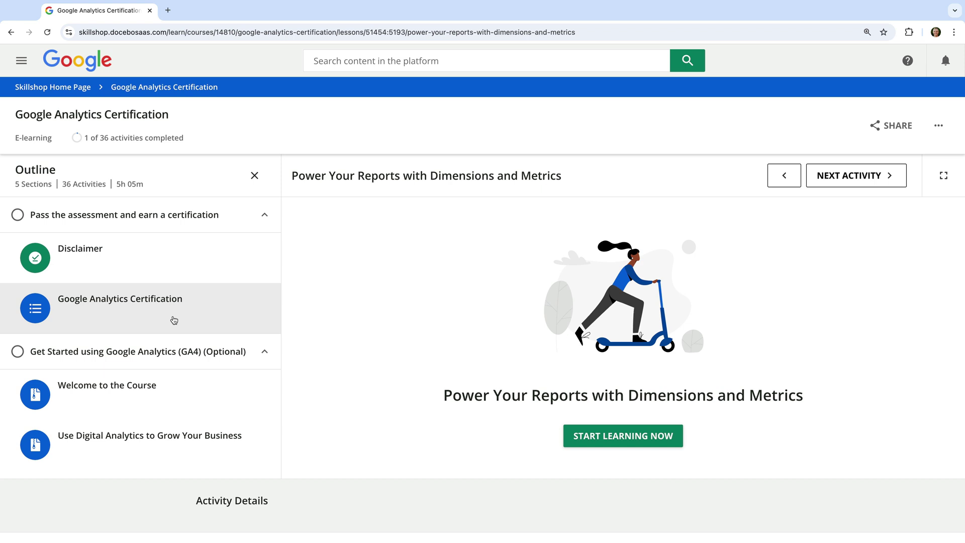
pyautogui.click(265, 353)
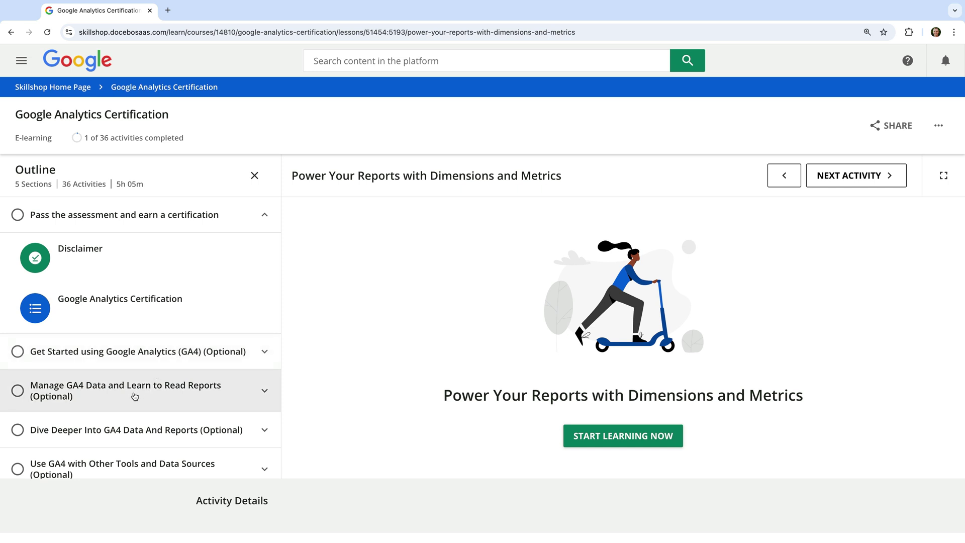
pyautogui.scroll(-1, 135, 397)
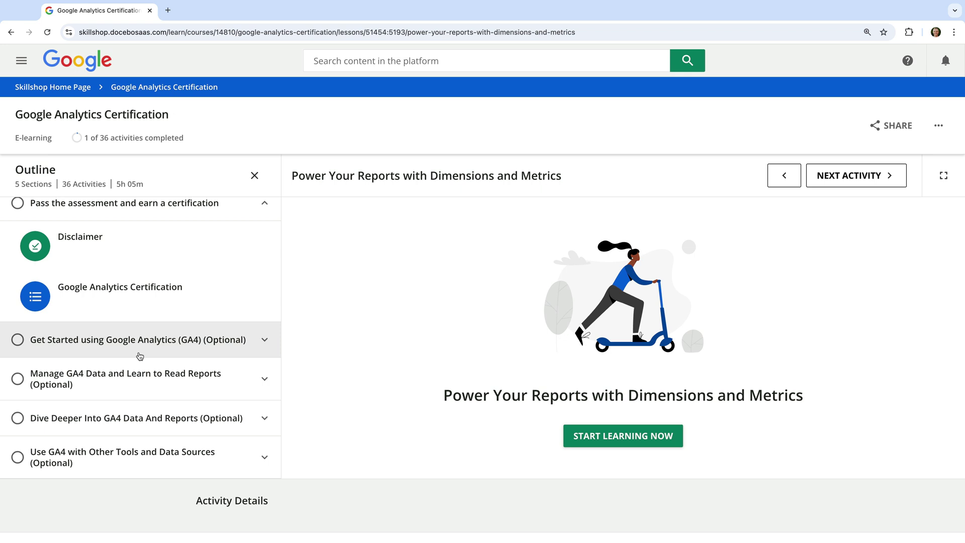
pyautogui.scroll(1, 153, 311)
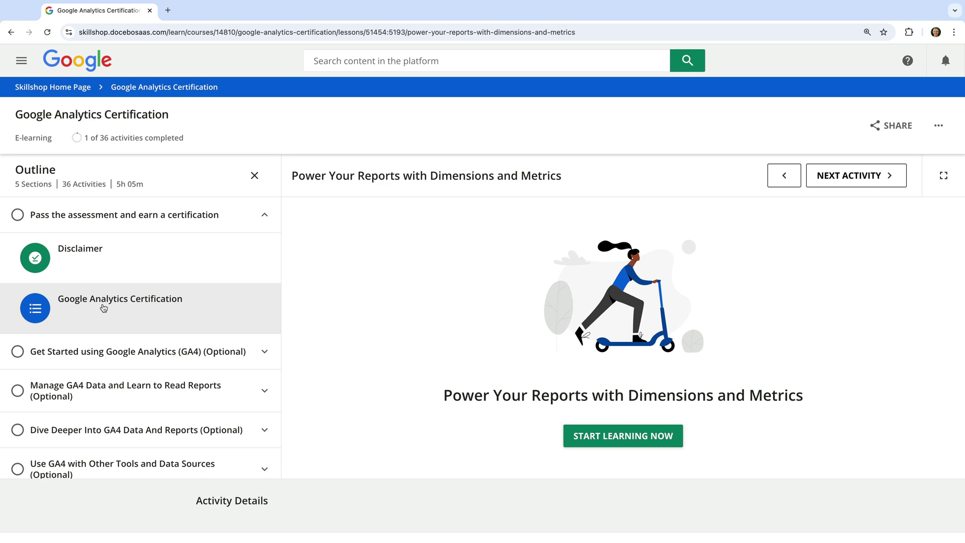
pyautogui.click(103, 307)
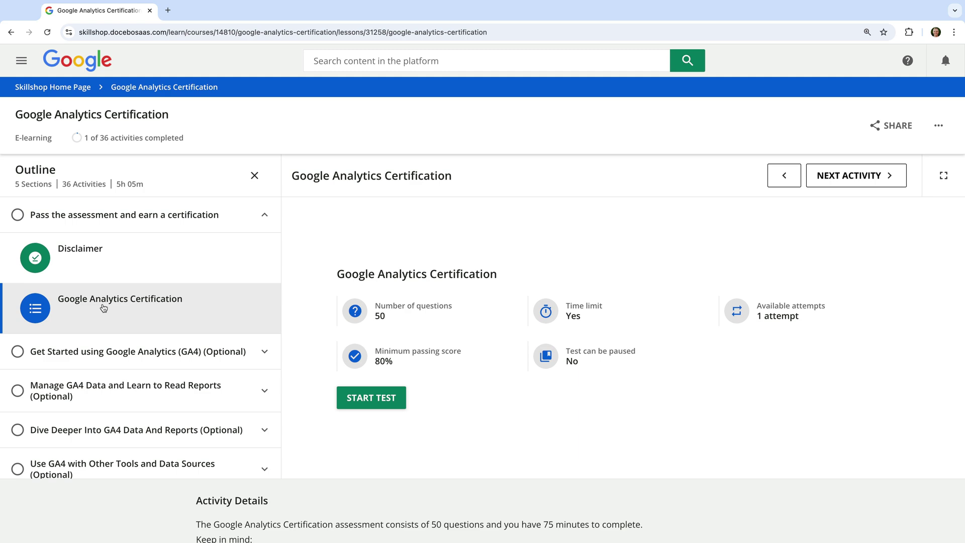
# - Take the certification test, scoring 100%, and dismiss the course-completion message
pyautogui.click(363, 399)
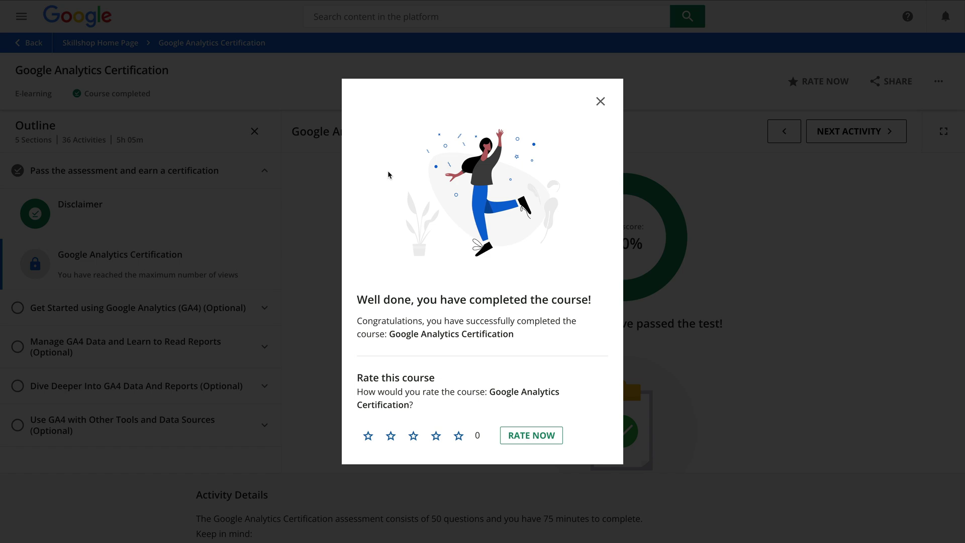
pyautogui.click(601, 101)
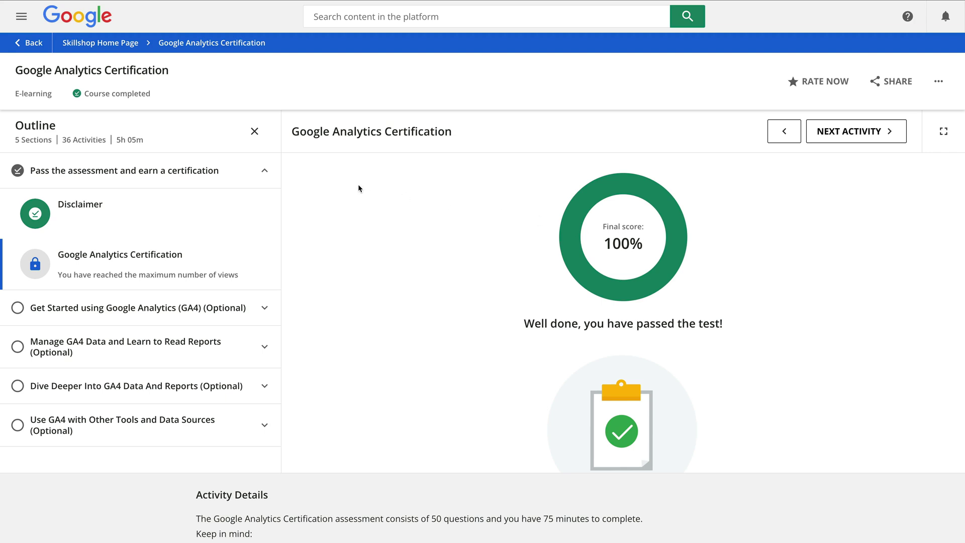
# - List certifications under My Activities, showing Google Analytics Certification issued 15/10/2024
pyautogui.click(22, 15)
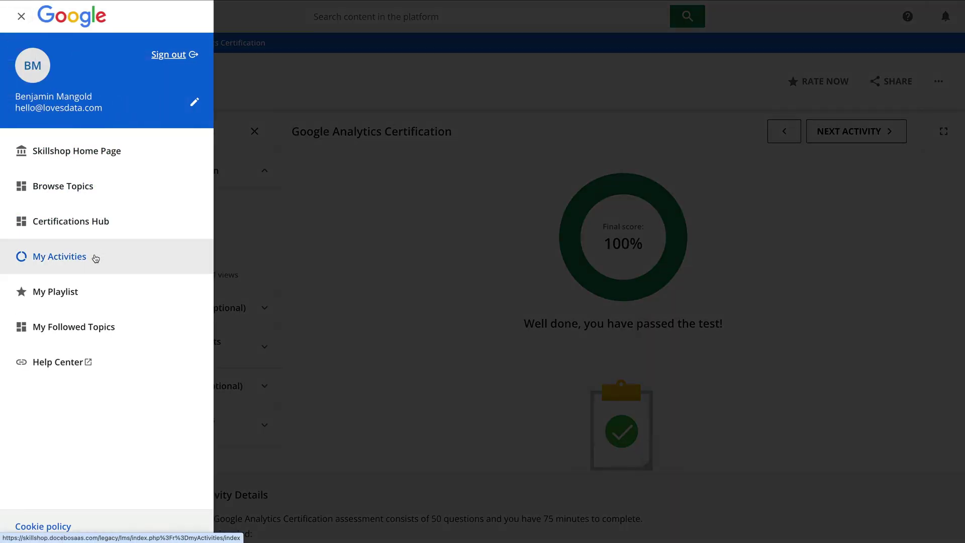
pyautogui.click(87, 265)
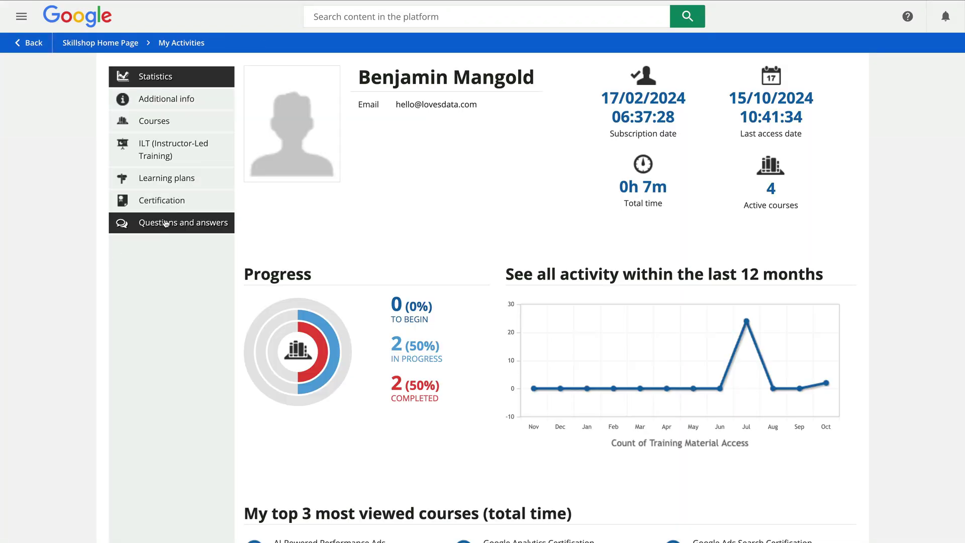
pyautogui.click(198, 205)
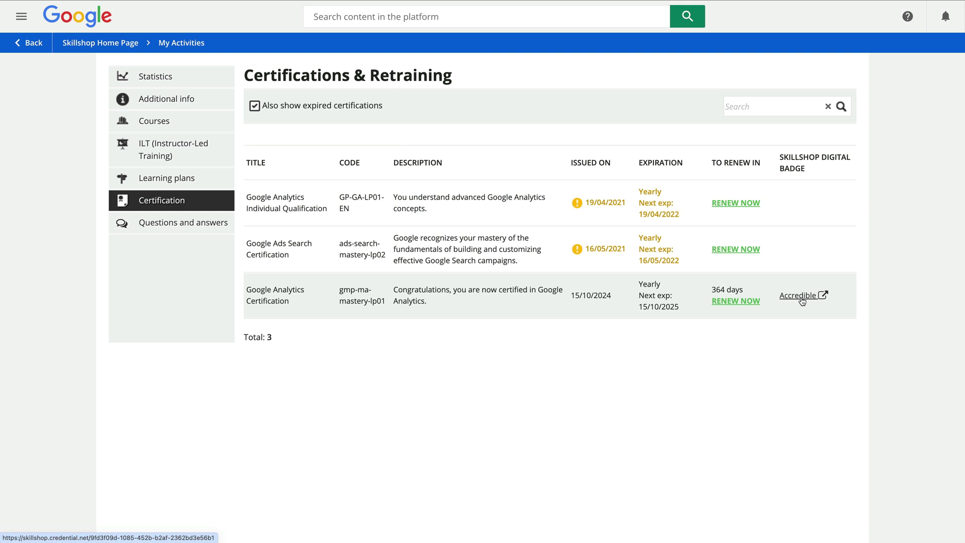
# - Open the Google Analytics Certification credential on Accredible and display the full certificate
pyautogui.click(798, 295)
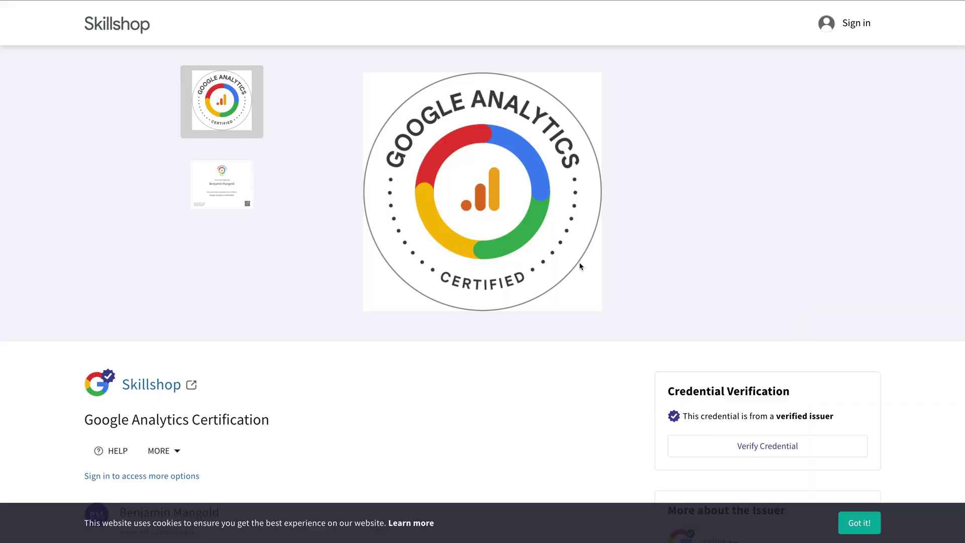
pyautogui.click(223, 191)
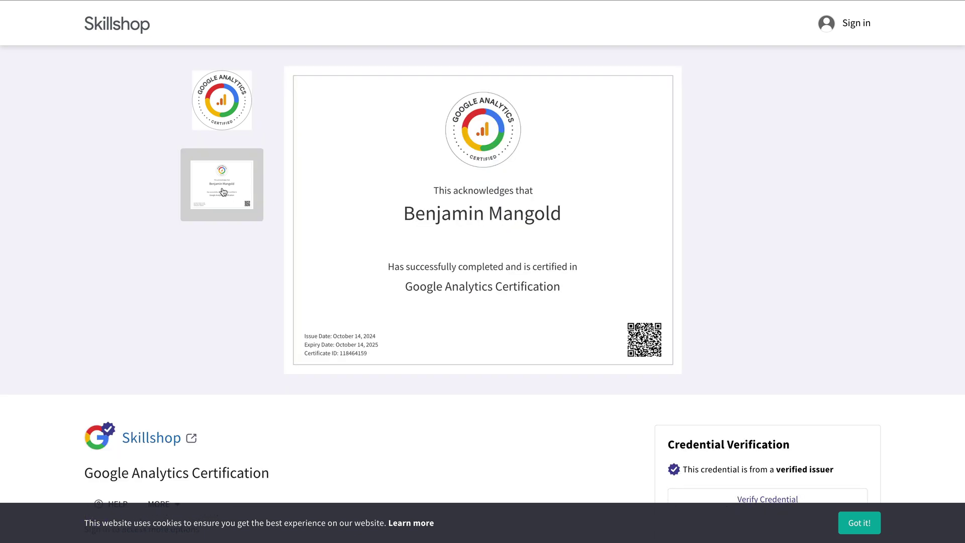
pyautogui.scroll(-3, 235, 257)
pyautogui.scroll(-1, 235, 256)
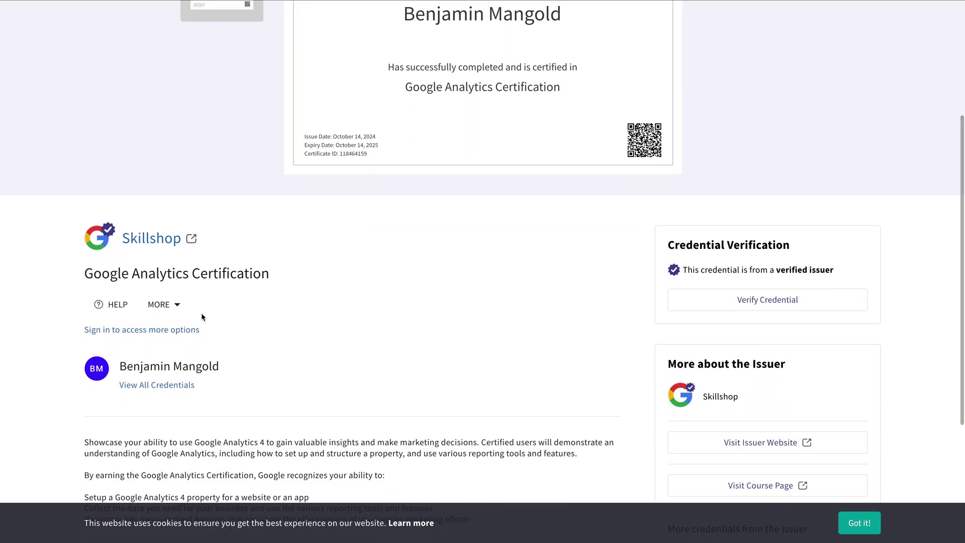